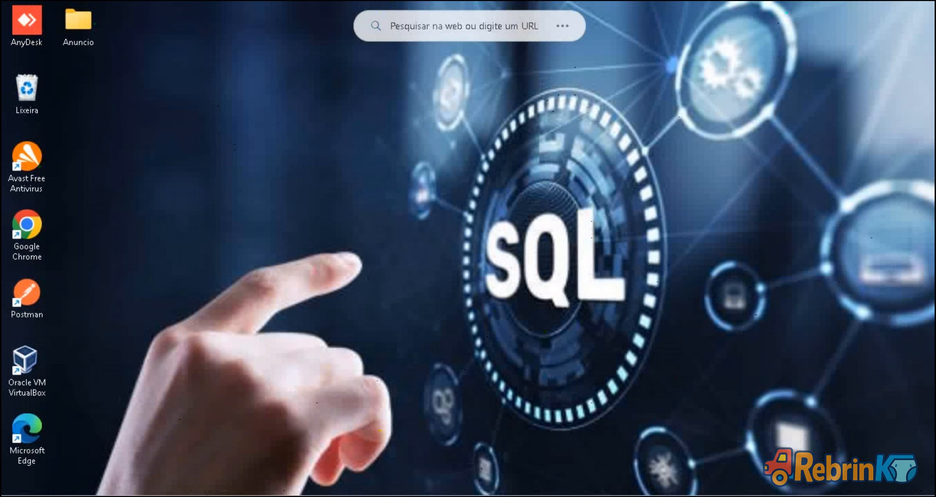
- Open Windows Defender Firewall from the Painel de Controle, check the private and public network status, and close it
left_click(112, 495)
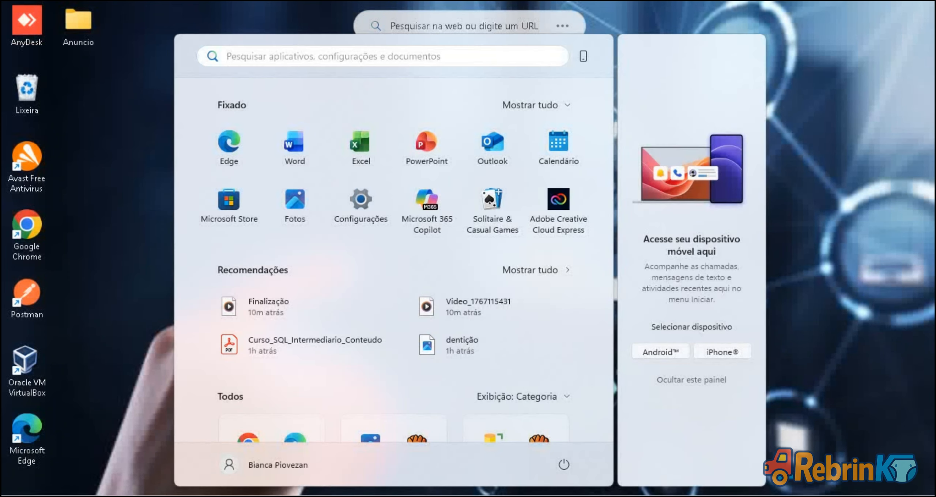
type("painel")
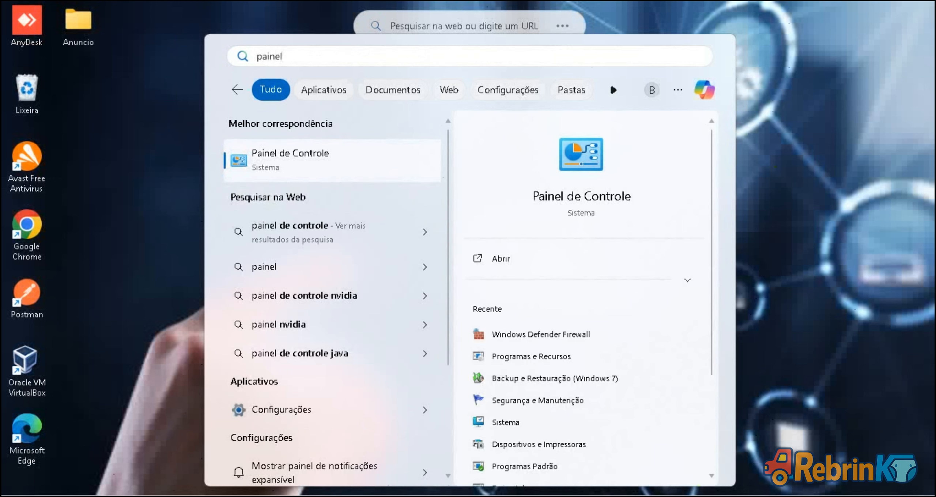
key("Return")
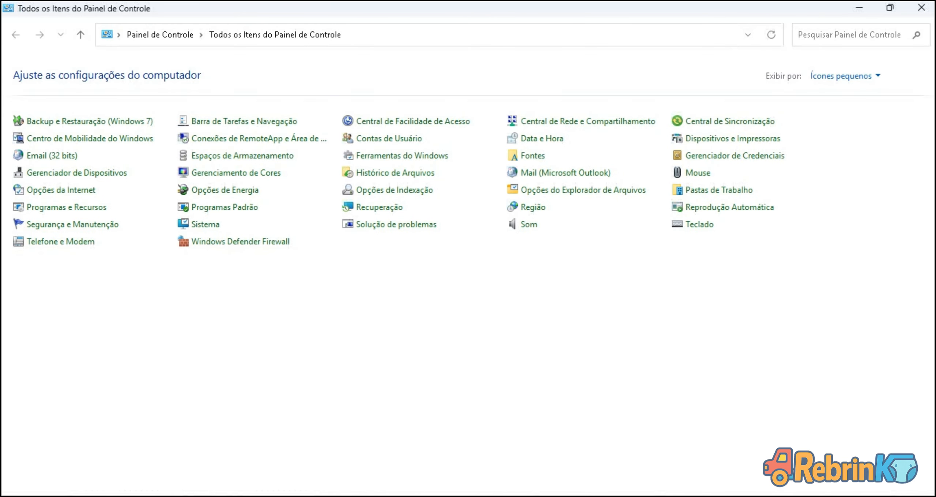
left_click(247, 250)
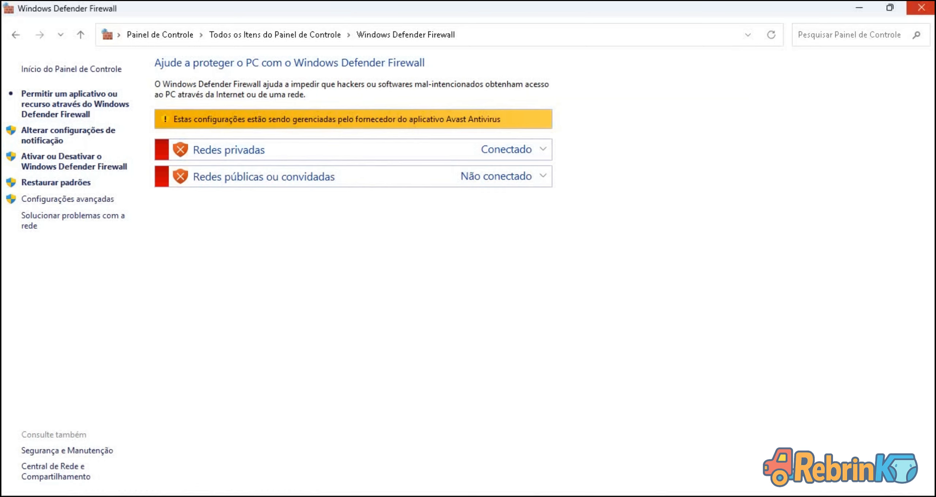
left_click(921, 7)
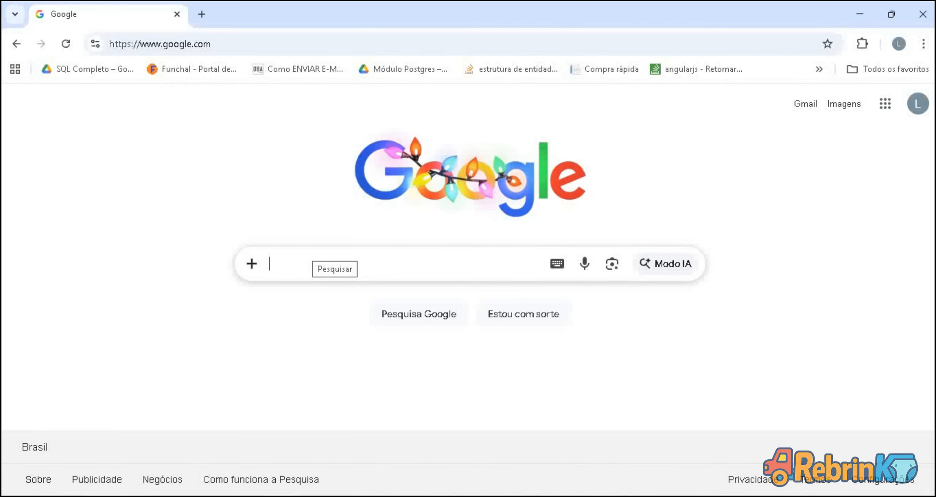
- In Google Chrome, search Google for Microsoft and open the official Brazilian Microsoft site
type("mi")
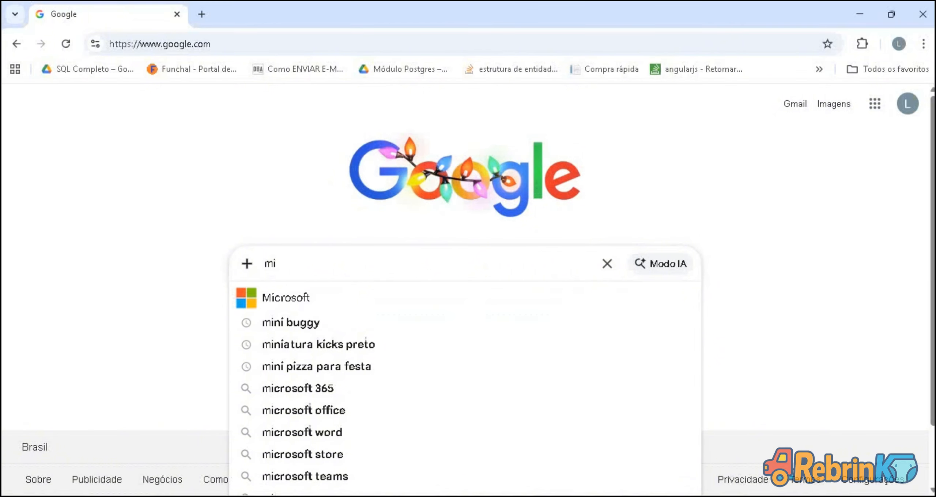
left_click(285, 297)
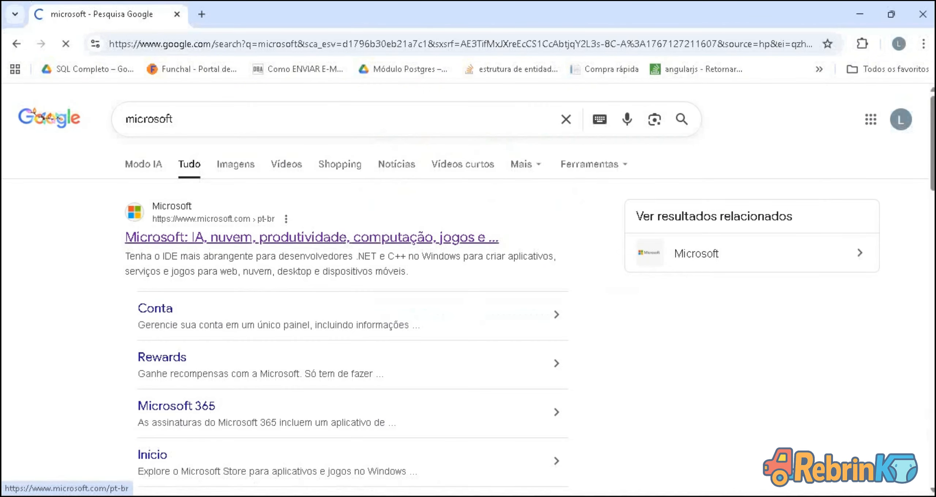
left_click(311, 237)
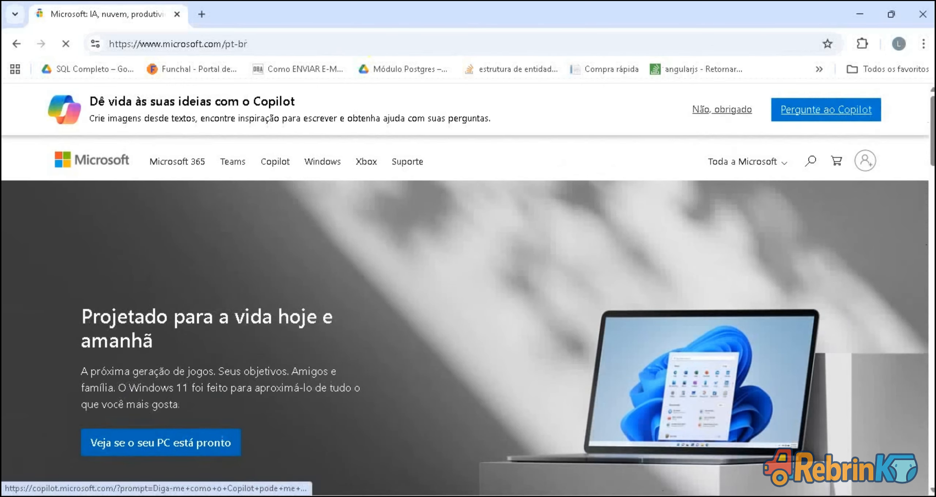
- Search the Microsoft site for "sql server" and open the Downloads do SQL Server page
left_click(811, 161)
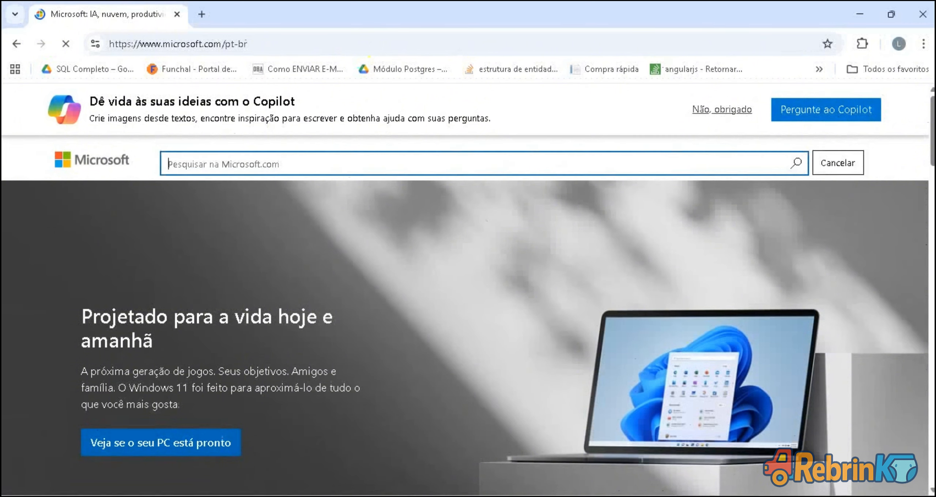
type("sql ser")
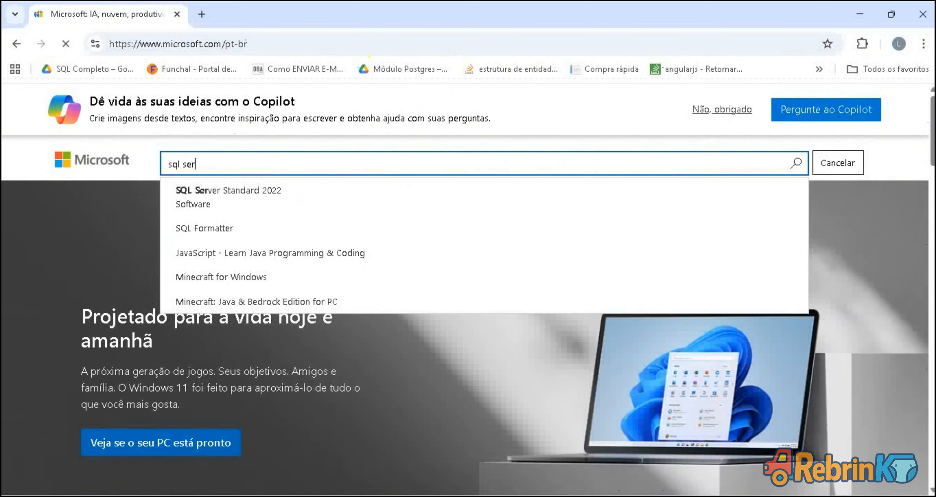
type("ver")
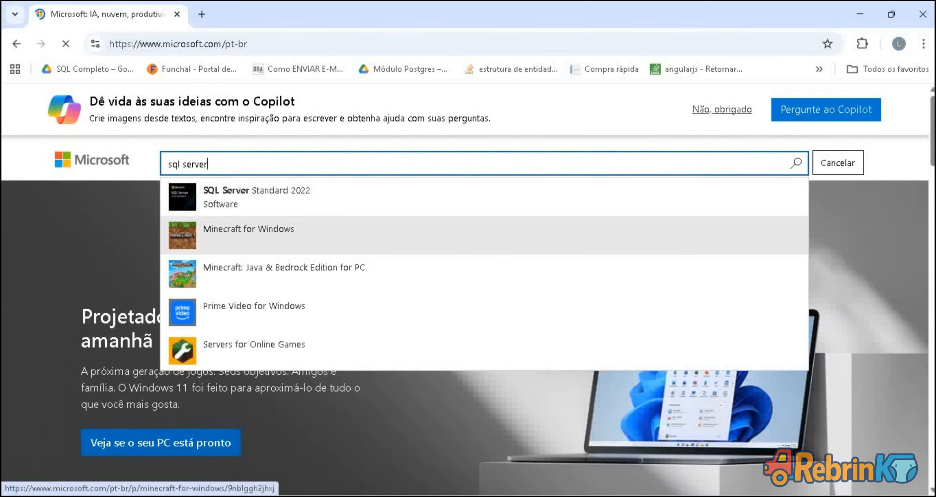
key("Return")
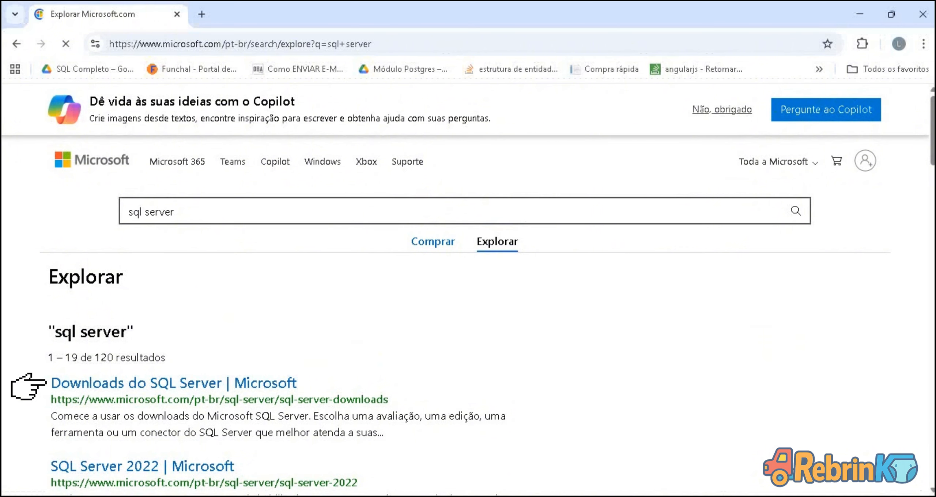
left_click(51, 383)
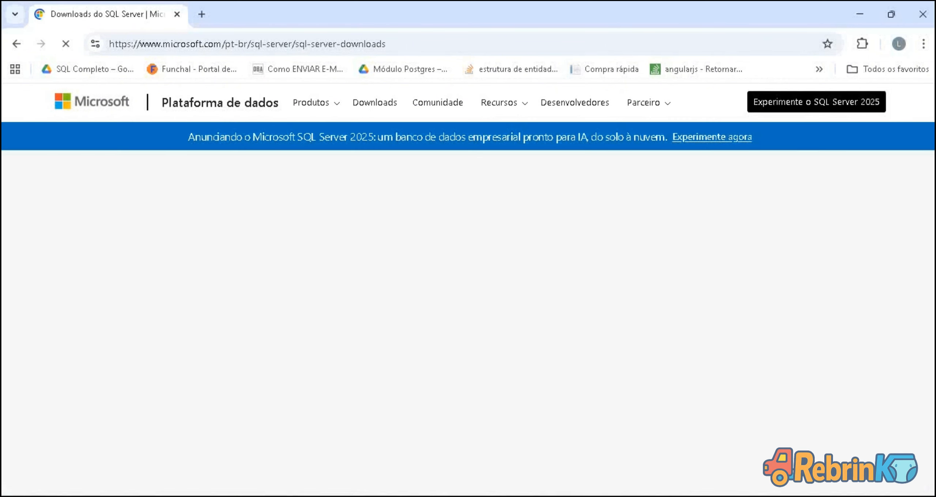
- Download the Standard Developer edition of SQL Server 2025 from the main downloads section
scroll(421, 99, "down", 10)
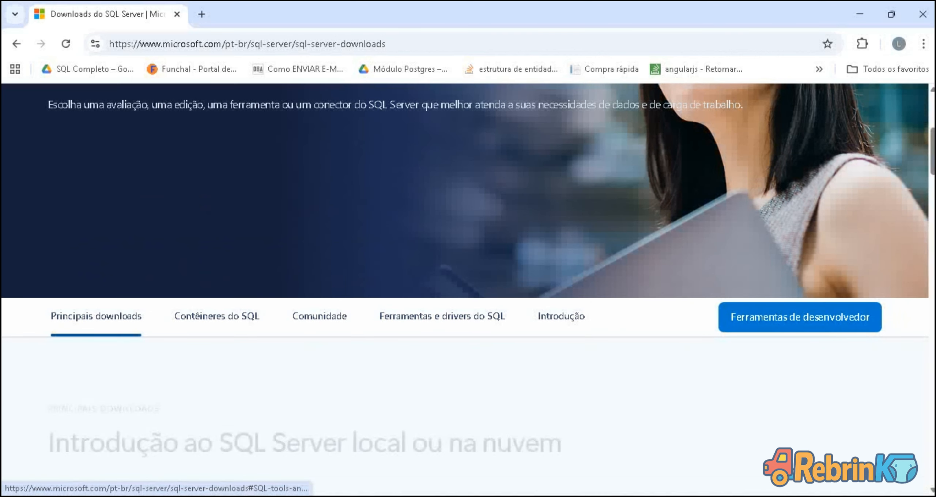
scroll(468, 293, "down", 4)
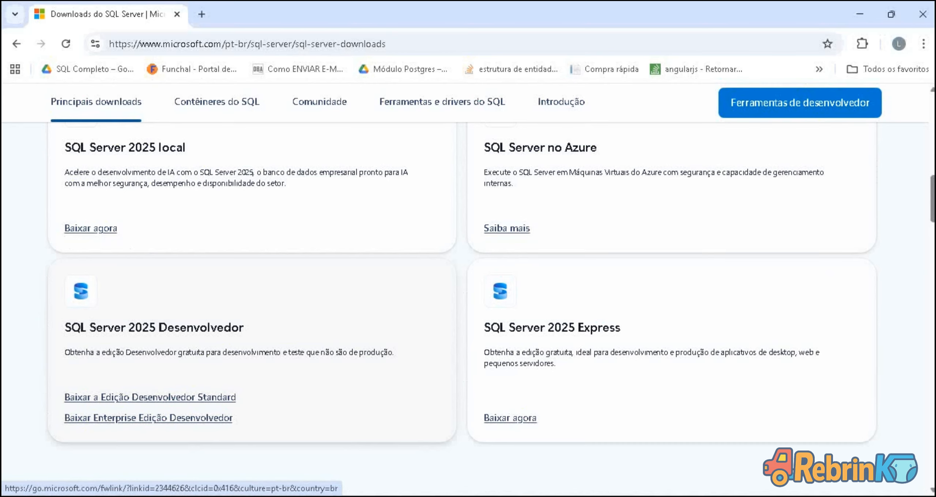
left_click(150, 397)
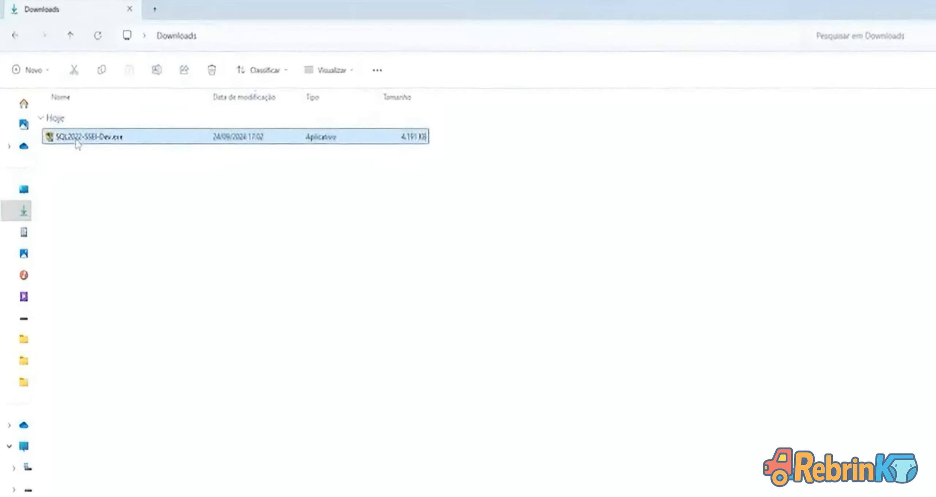
- Run SQL2022-SSEI-Dev.exe as administrator and start a Personalizado installation with C:\SQL2022 as the media location
right_click(77, 144)
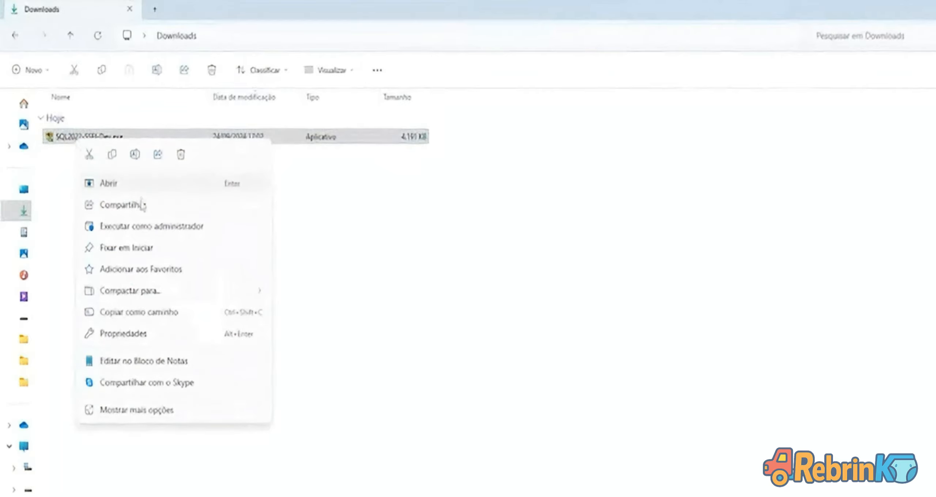
left_click(152, 226)
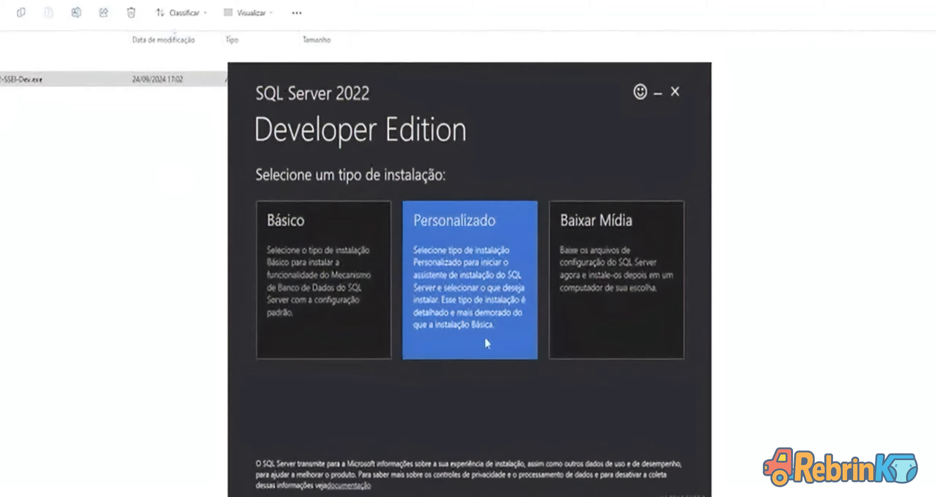
left_click(461, 252)
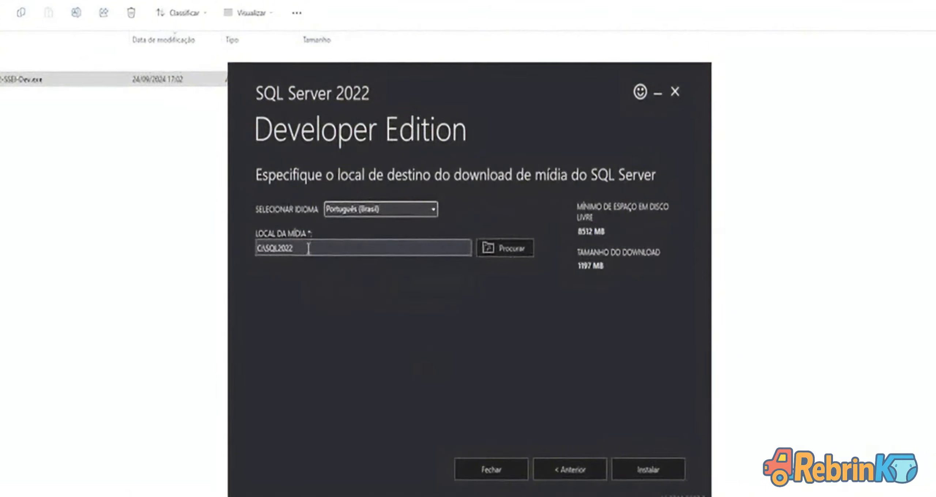
left_click_drag(309, 249, 260, 249)
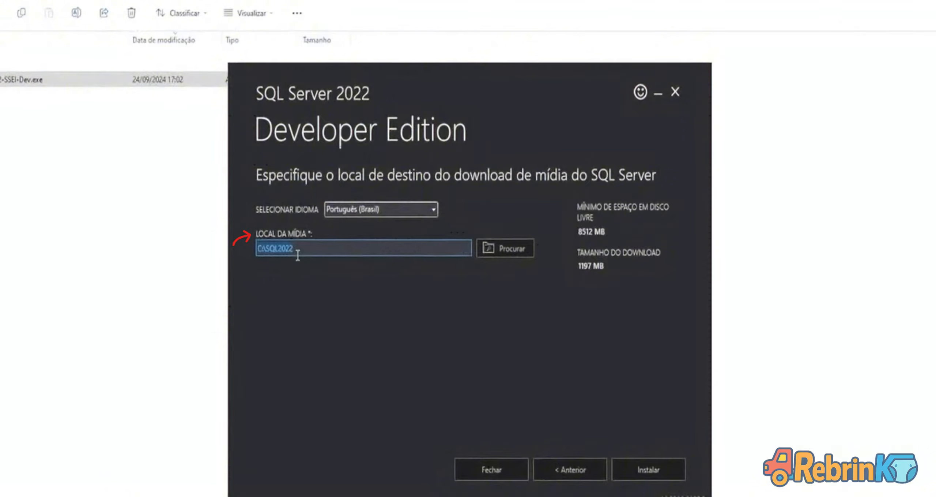
left_click(650, 471)
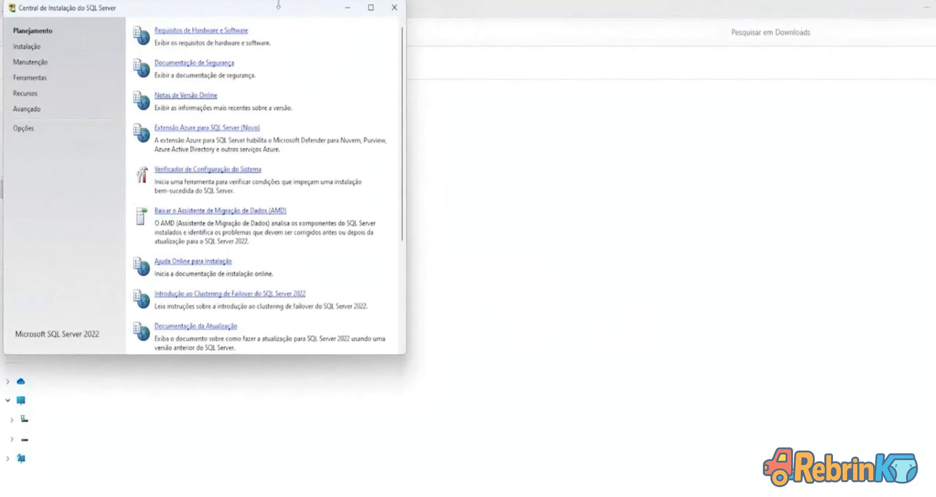
- Start a new standalone SQL Server installation from the Central de Instalação do SQL Server
left_click_drag(274, 11, 541, 151)
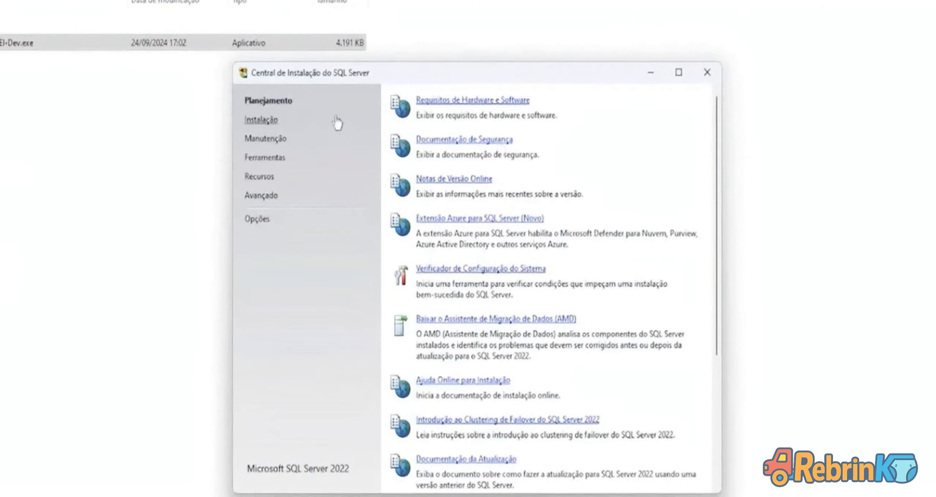
left_click(270, 124)
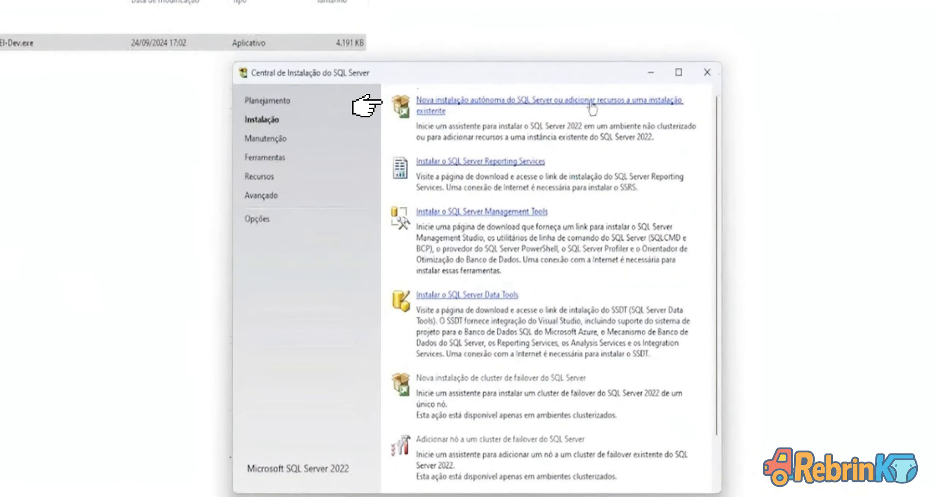
left_click(489, 107)
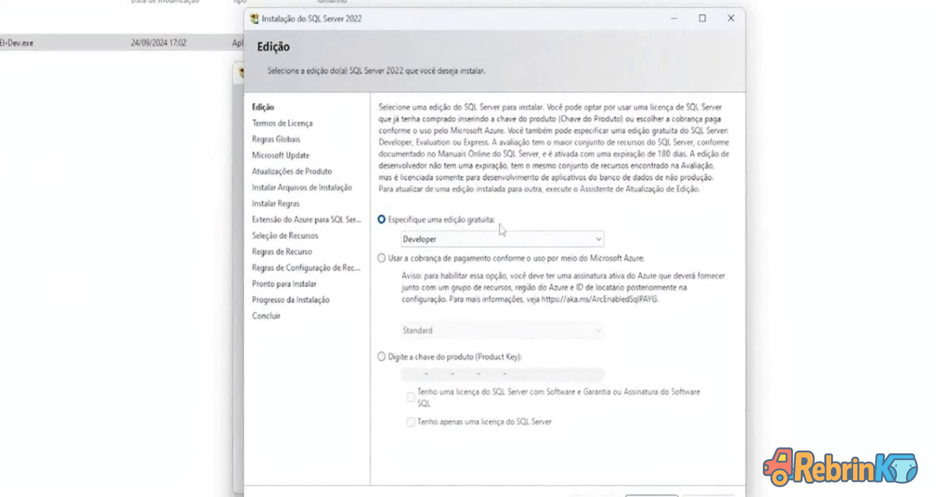
- Choose the free Developer edition and accept the licence terms of SQL Server 2022
left_click(489, 240)
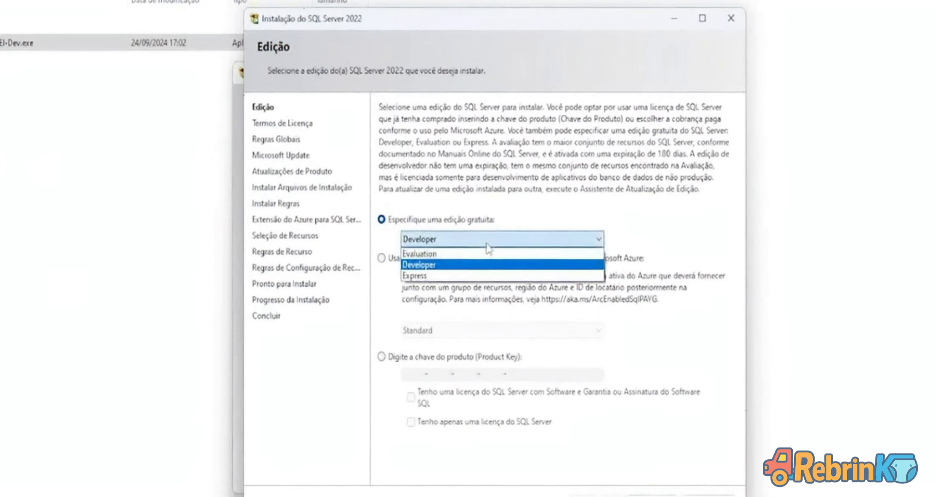
left_click(446, 264)
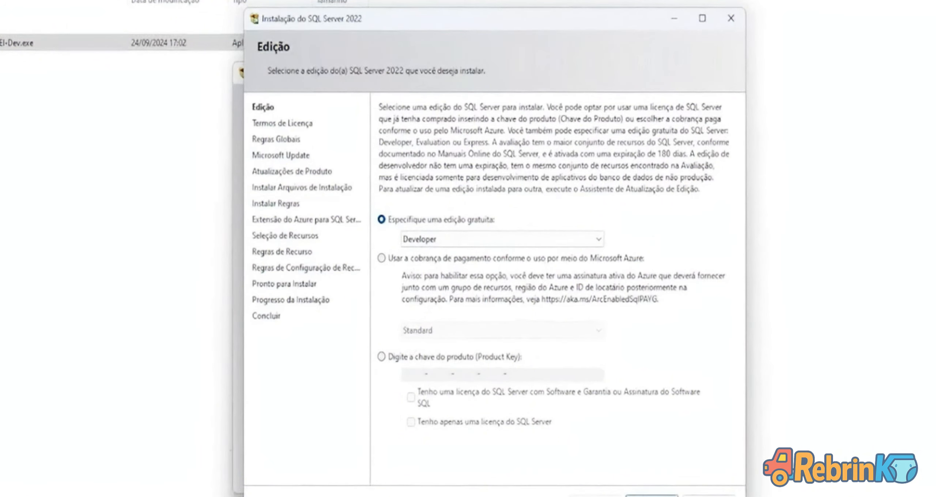
left_click(653, 494)
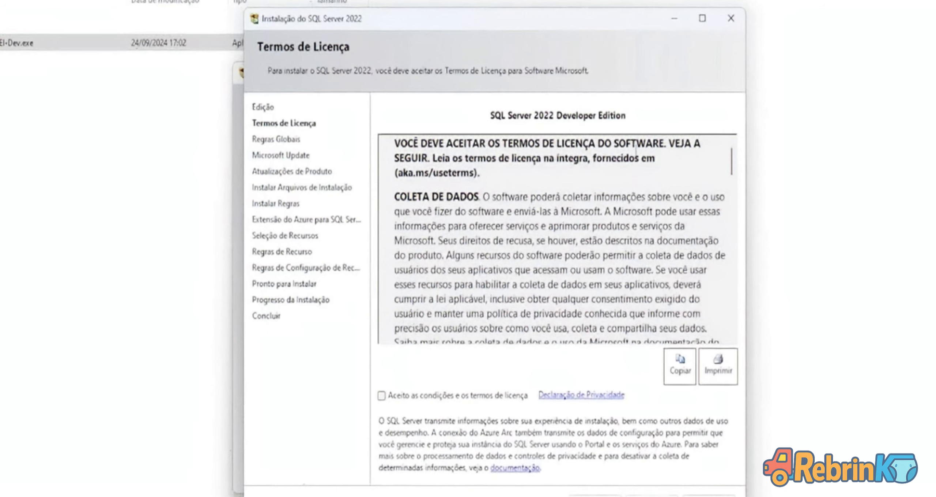
left_click(383, 397)
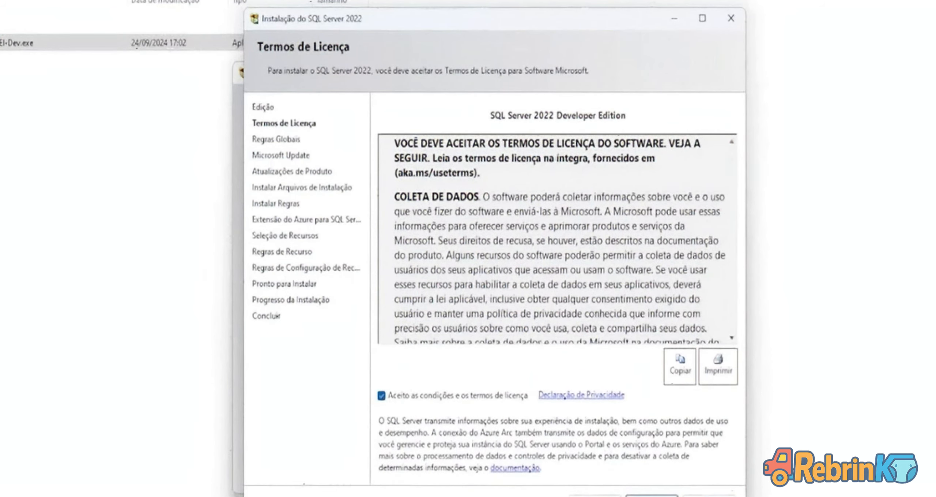
left_click(652, 494)
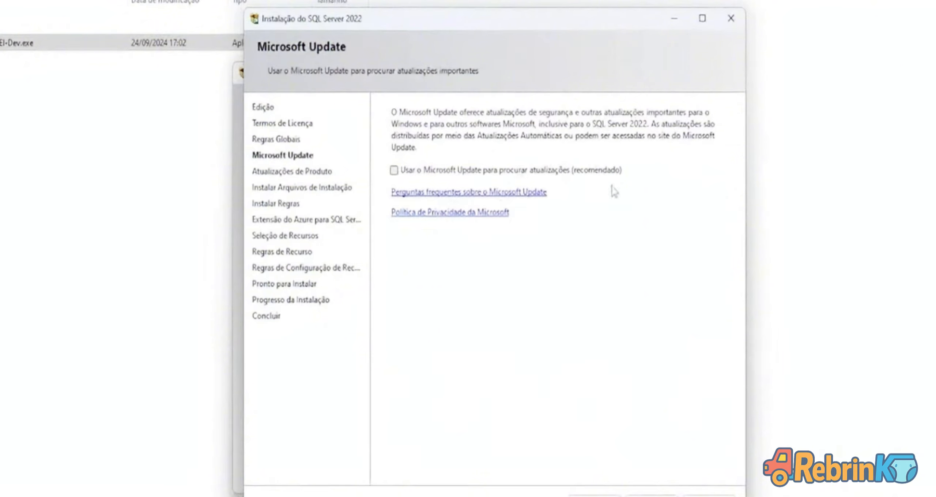
- Enable Microsoft Update for checking updates and exclude the Extensão do Azure para SQL Server from the installation
left_click(395, 171)
left_click(652, 495)
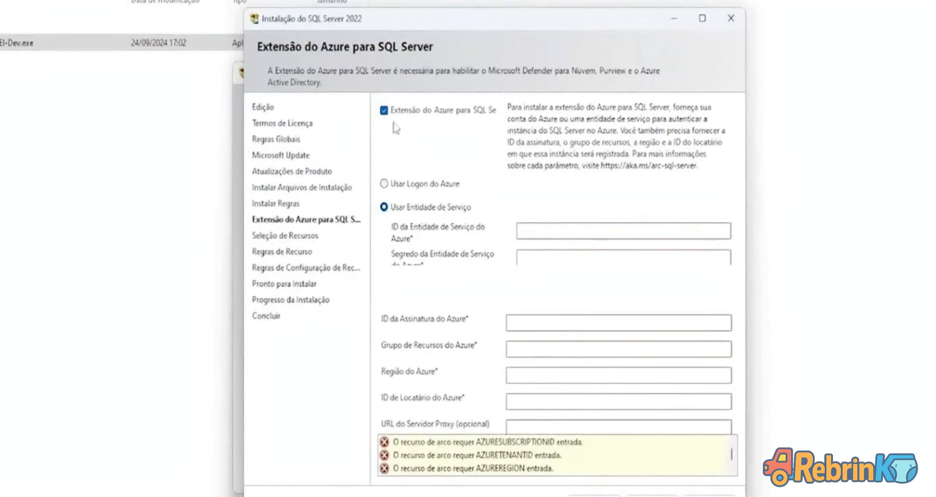
left_click(383, 110)
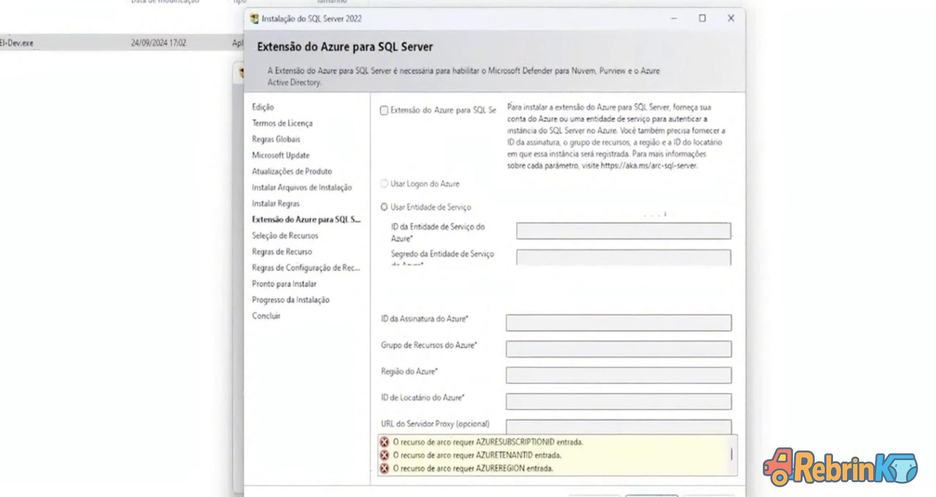
left_click(652, 495)
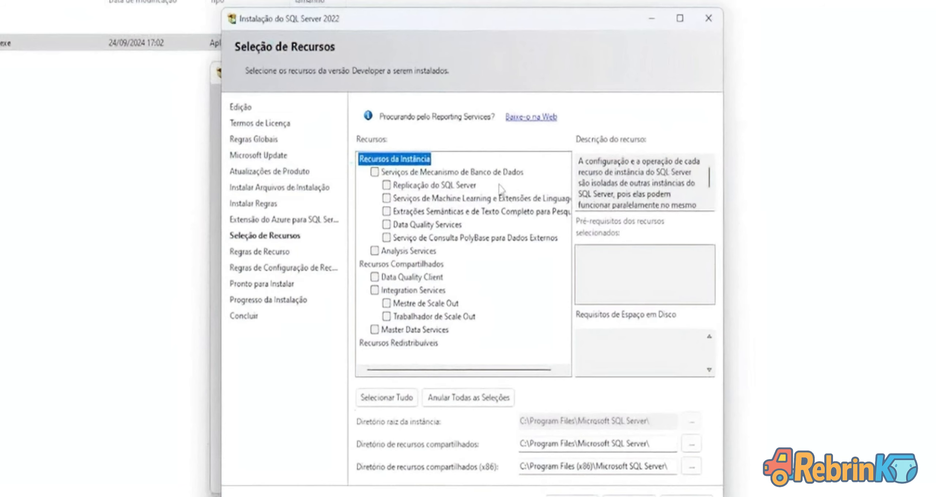
left_click(375, 172)
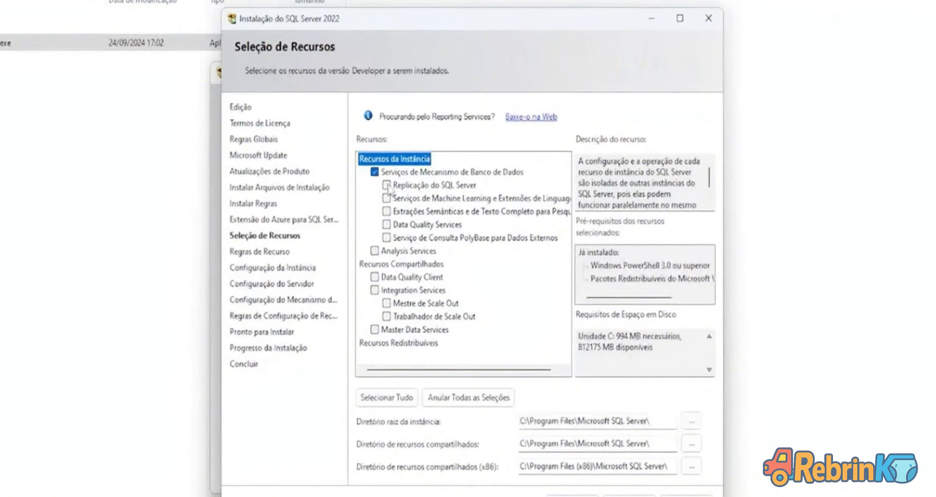
left_click(387, 185)
left_click(413, 398)
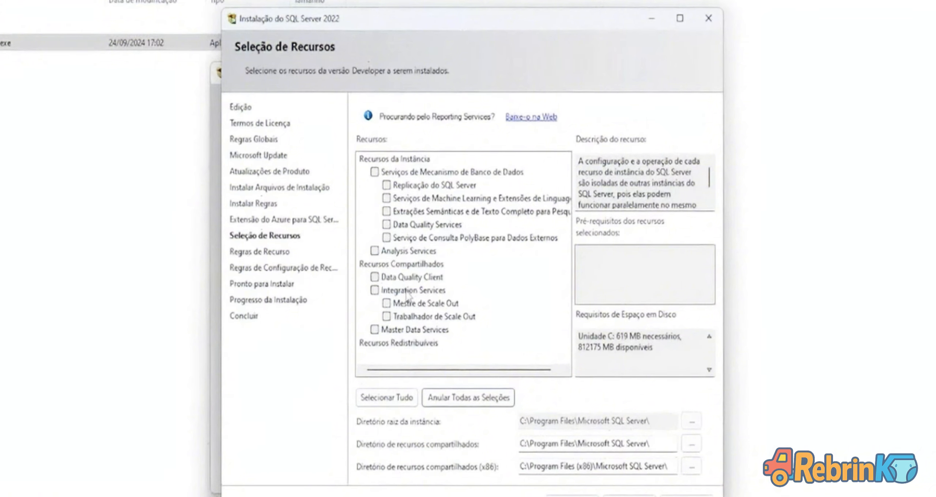
- Select Serviços de Mecanismo de Banco de Dados as the only instance feature to install
left_click(374, 172)
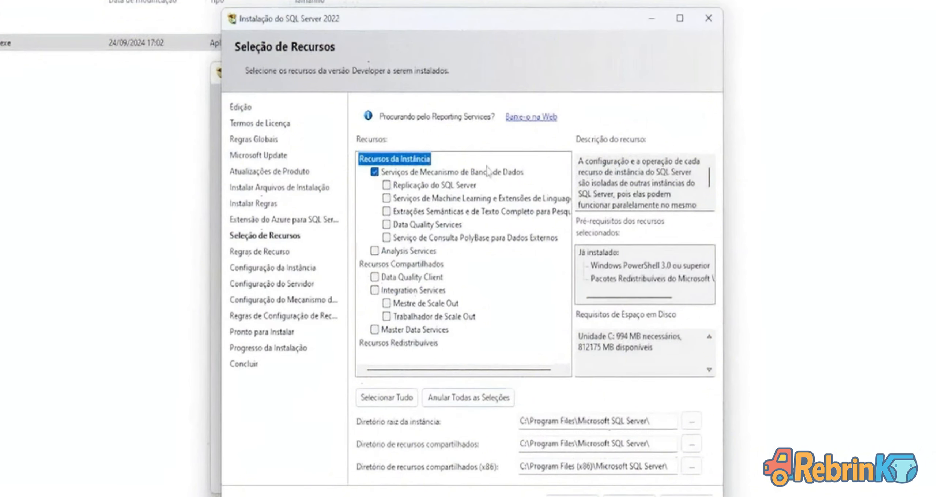
- Add Replicação do SQL Server, Extrações Semânticas e de Texto Completo, Data Quality Services, PolyBase and Analysis Services to the features
left_click(387, 188)
left_click(387, 211)
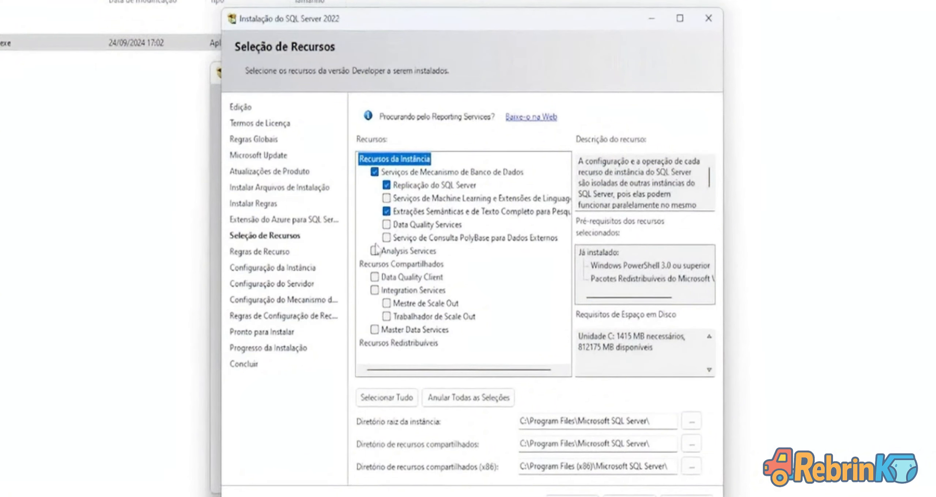
left_click(386, 224)
left_click(387, 238)
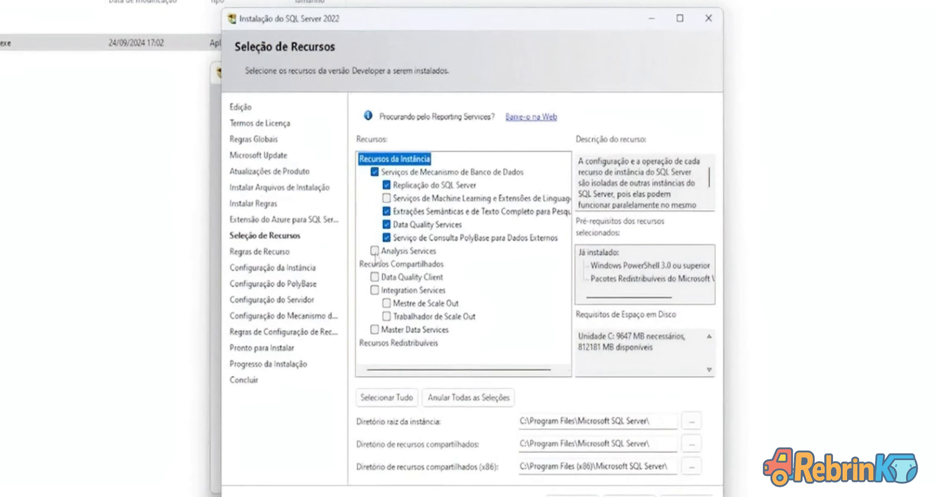
left_click(375, 251)
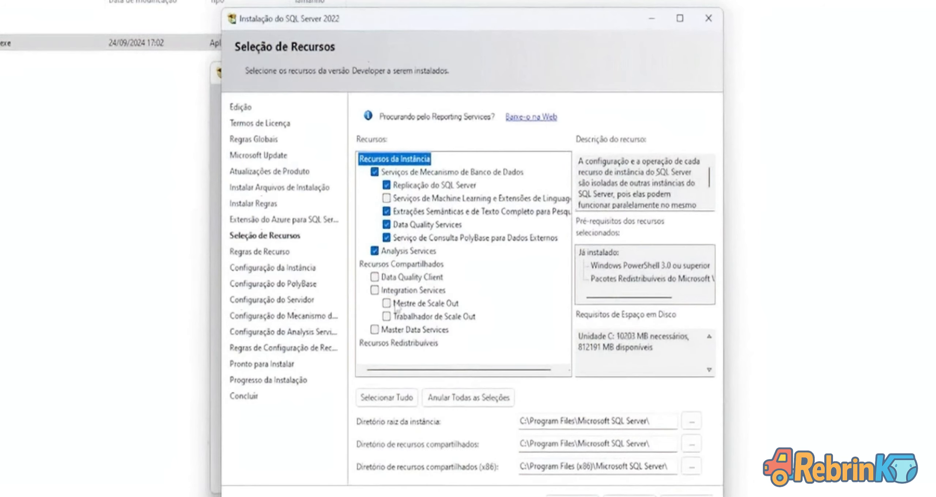
- Include Data Quality Client, Integration Services with Mestre and Trabalhador de Scale Out, and Master Data Services from the shared features
left_click(376, 279)
left_click(375, 292)
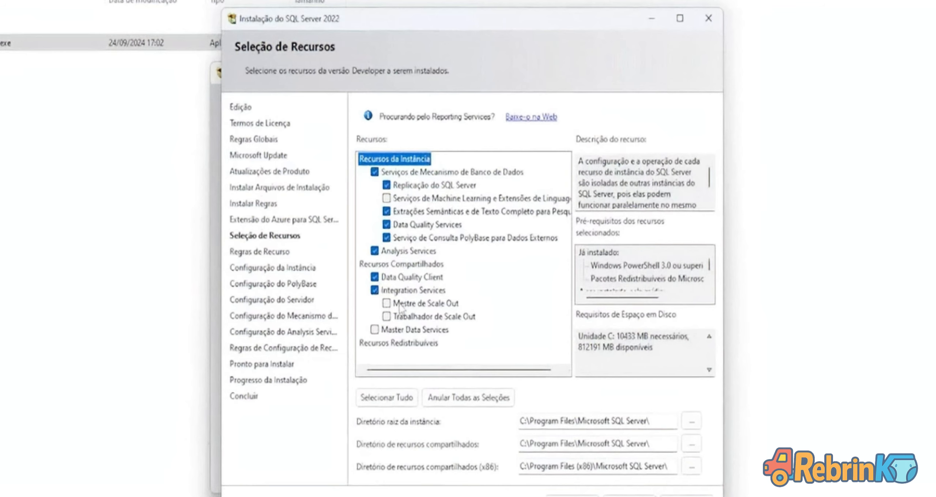
left_click(402, 305)
left_click(420, 317)
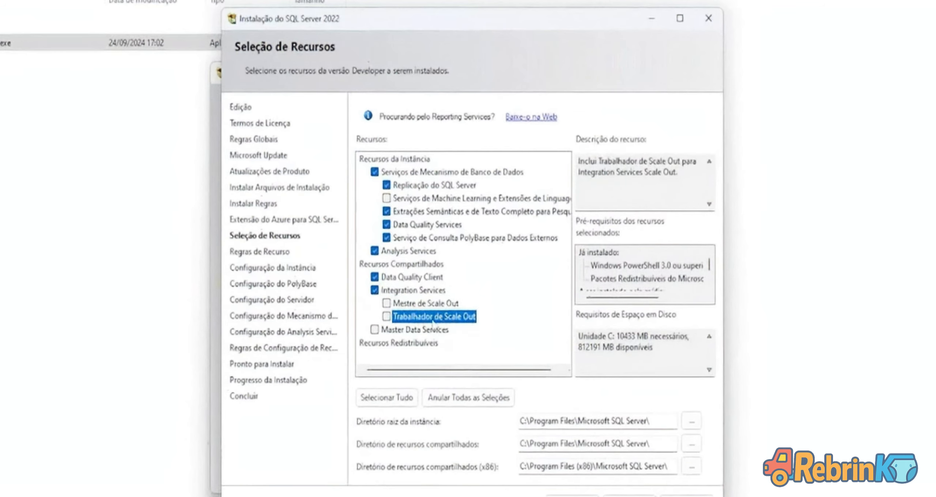
left_click(417, 330)
scroll(421, 367, "right", 1)
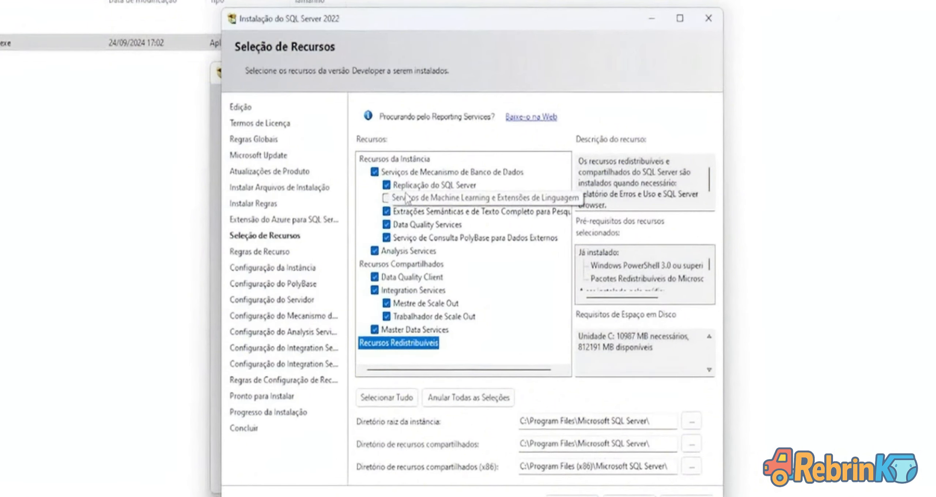
- Add Serviços de Machine Learning e Extensões de Linguagem so that all features are selected, and continue to the instance configuration
left_click(386, 198)
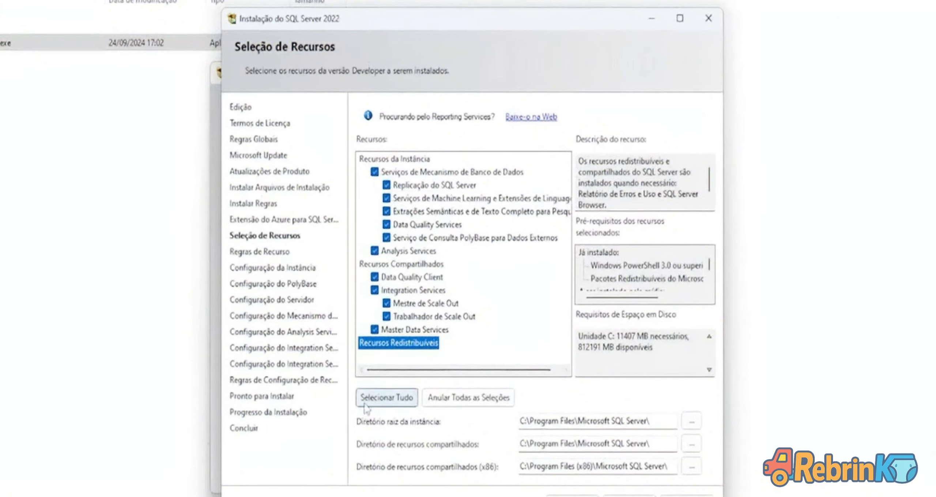
left_click(386, 398)
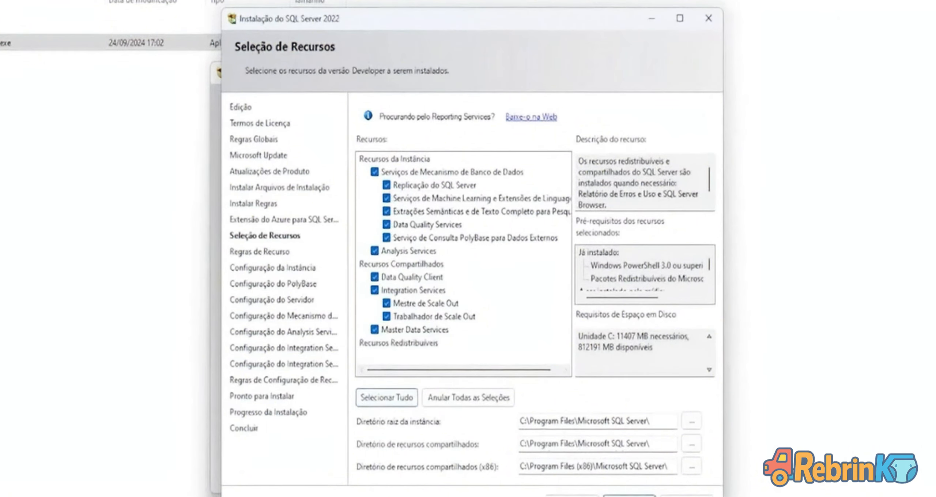
left_click(609, 496)
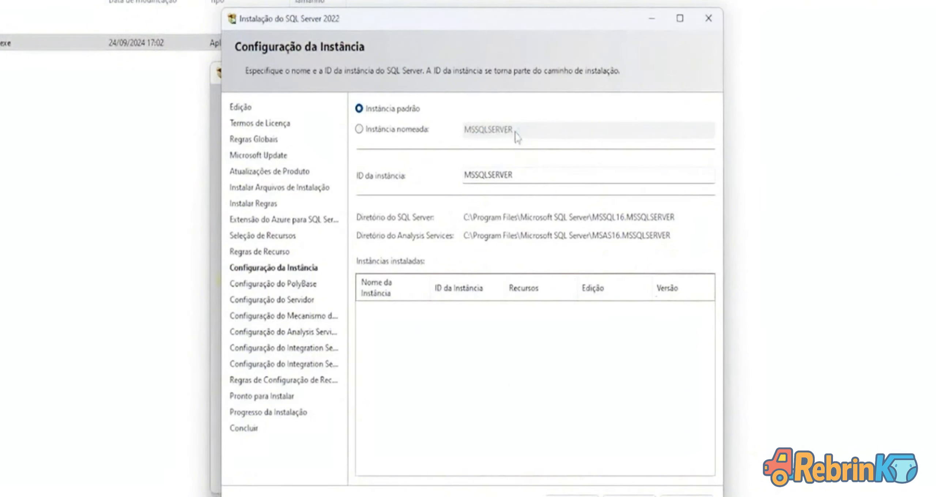
- Keep the default instance MSSQLSERVER and accept the default PolyBase and service account settings
left_click(423, 134)
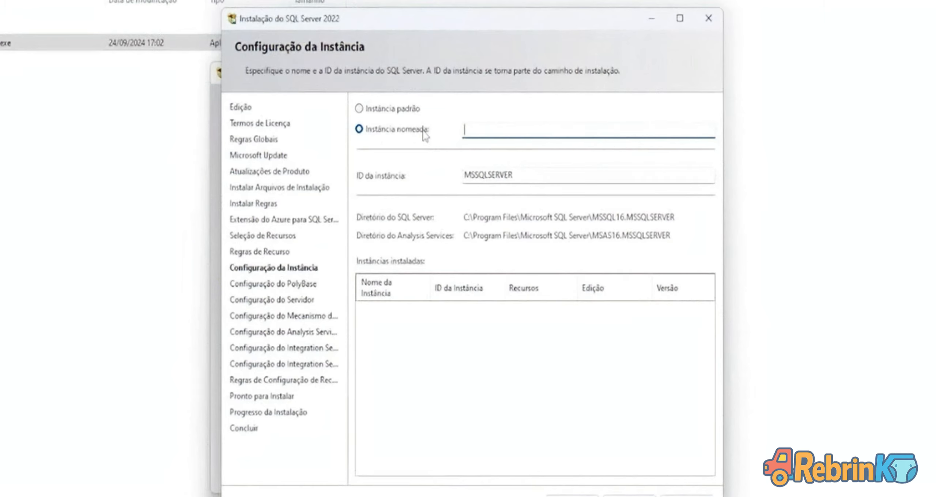
left_click(403, 109)
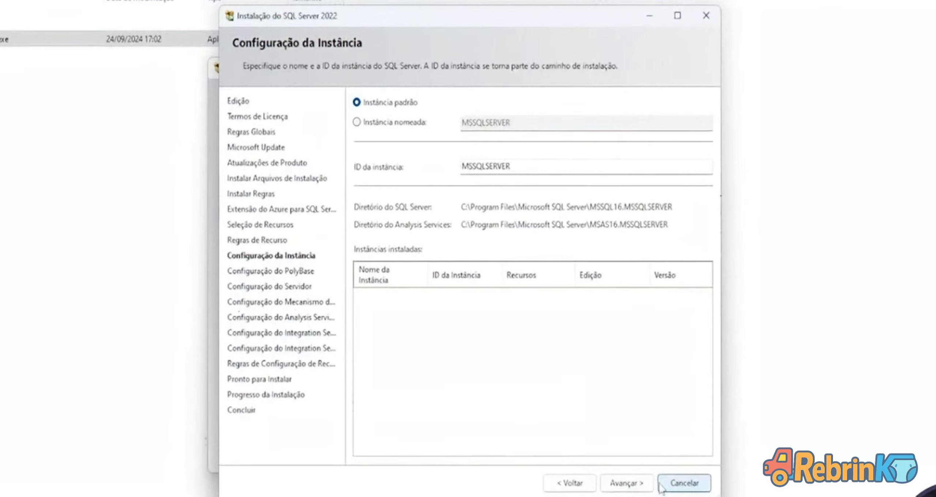
left_click(631, 484)
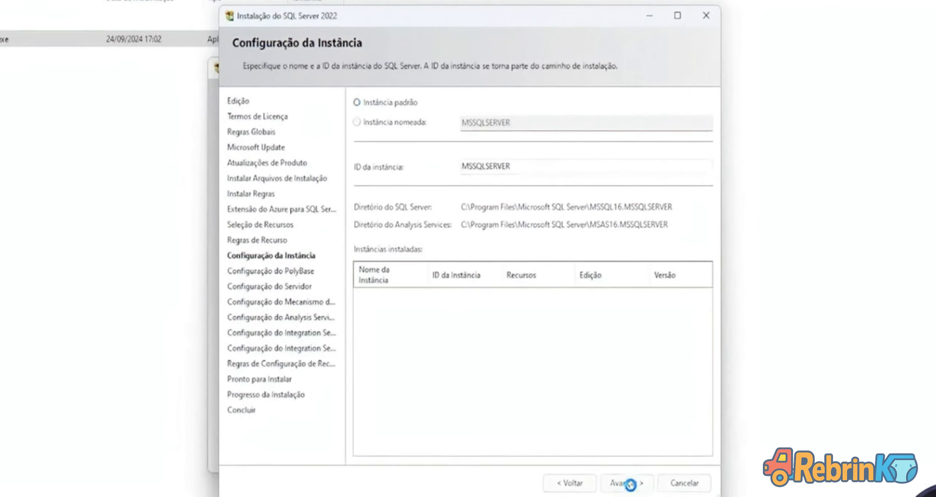
left_click(627, 483)
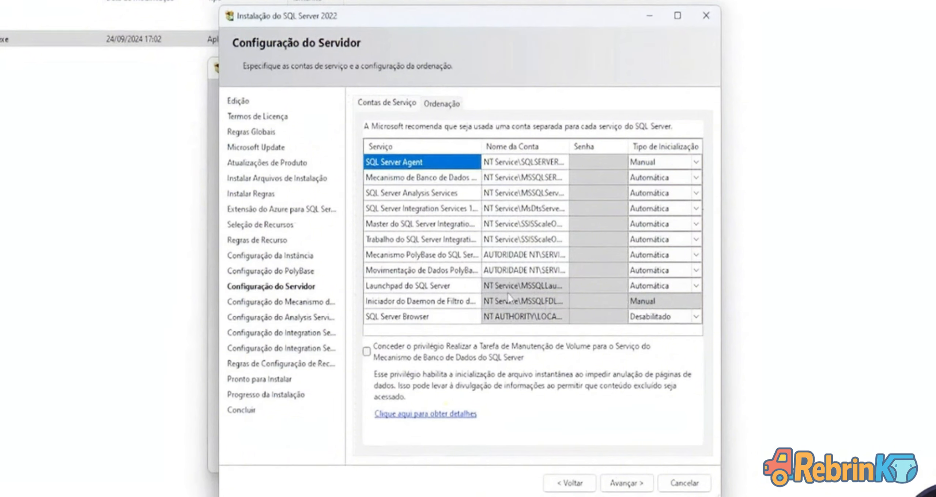
left_click(627, 482)
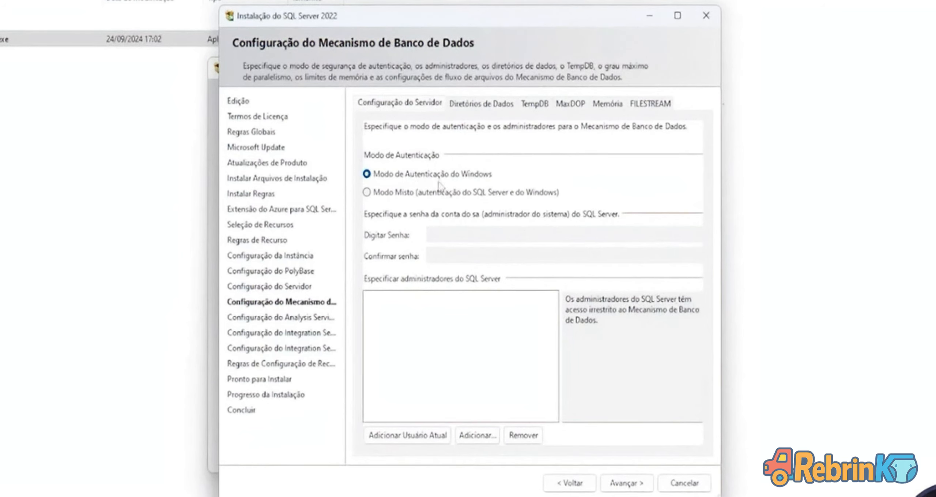
- Set authentication to Modo Misto, enter and confirm the sa account password, and add the current user as SQL Server administrator
left_click(396, 193)
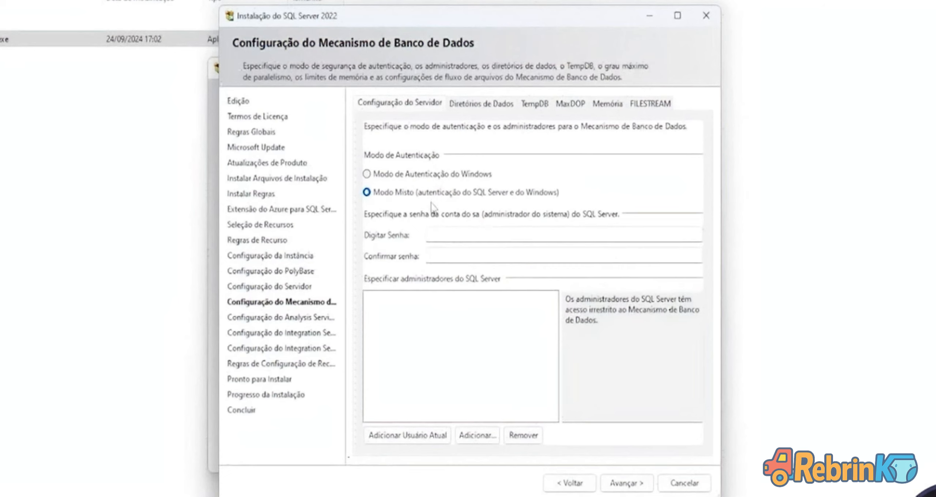
left_click(449, 234)
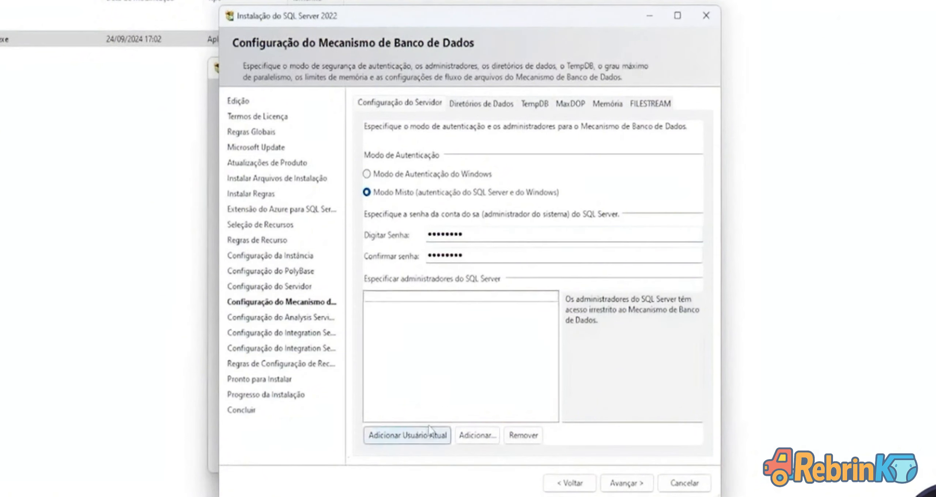
left_click(406, 437)
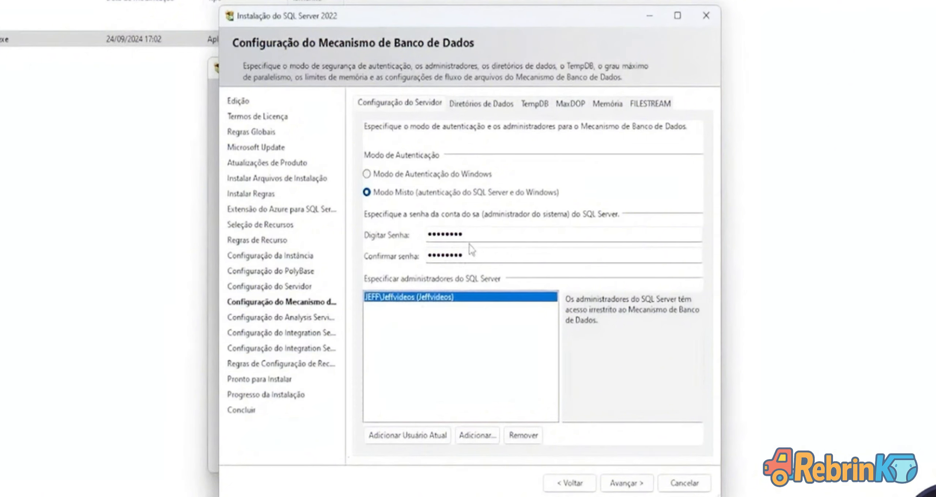
left_click(626, 483)
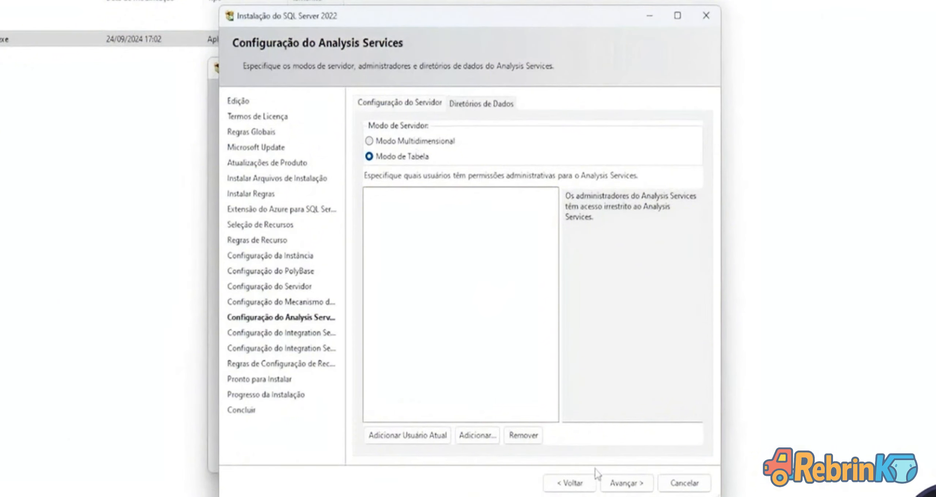
- Return to the Database Engine configuration and review its data directories, TempDB and server configuration settings
left_click(576, 483)
left_click(466, 105)
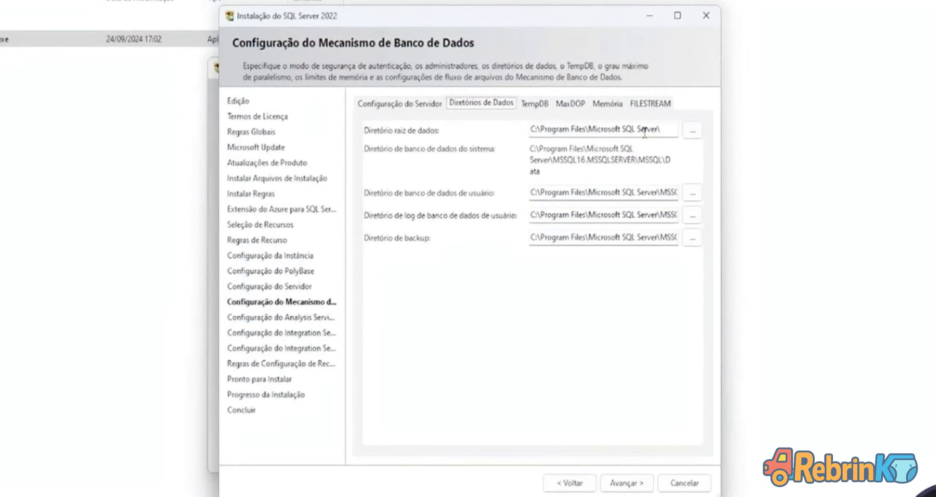
left_click(532, 107)
left_click(413, 104)
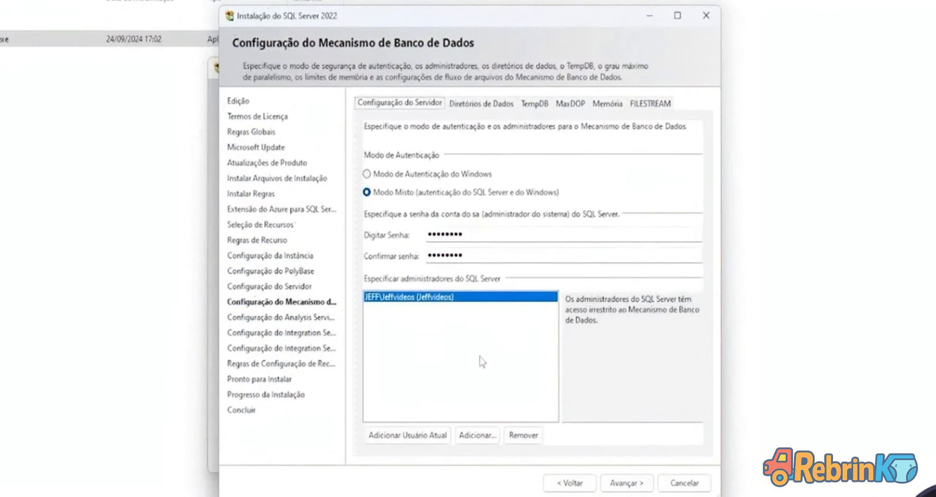
- Add the current user as Analysis Services administrator, keeping the server in Modo de Tabela
left_click(621, 484)
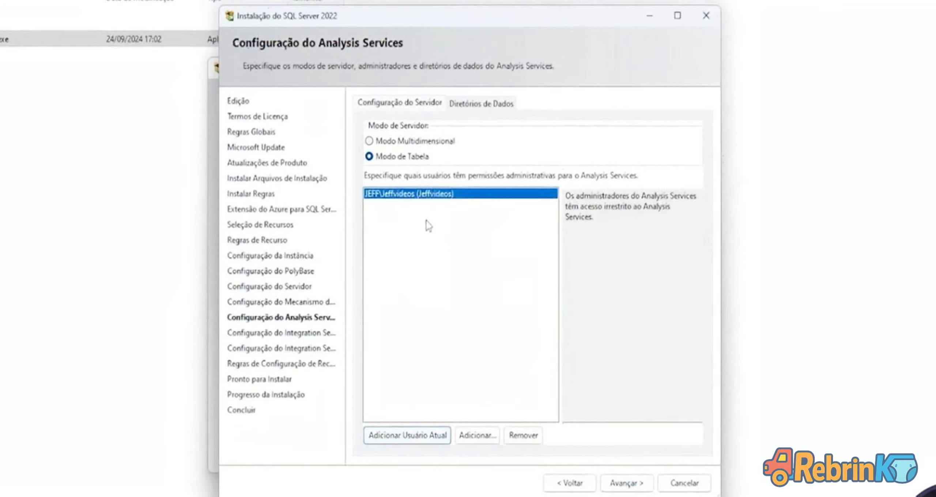
left_click(622, 483)
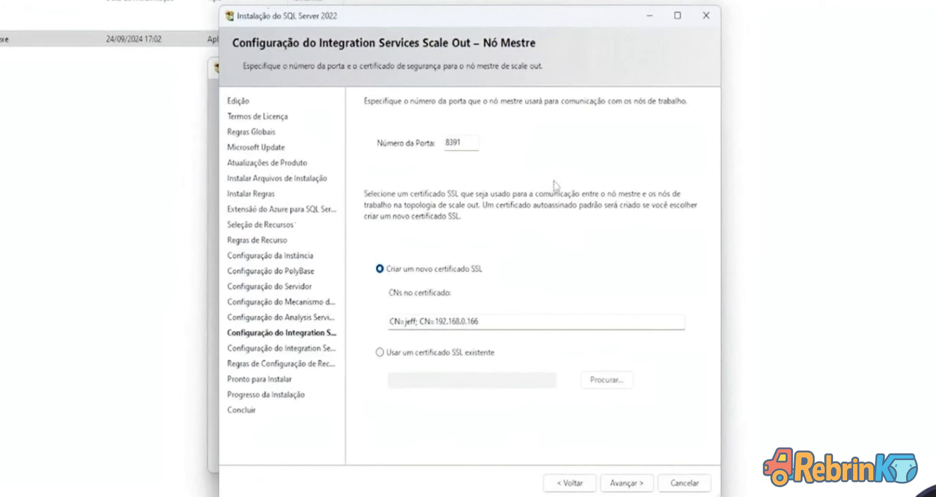
- Accept the default Integration Services Scale Out master and worker node settings and start the installation
left_click(627, 484)
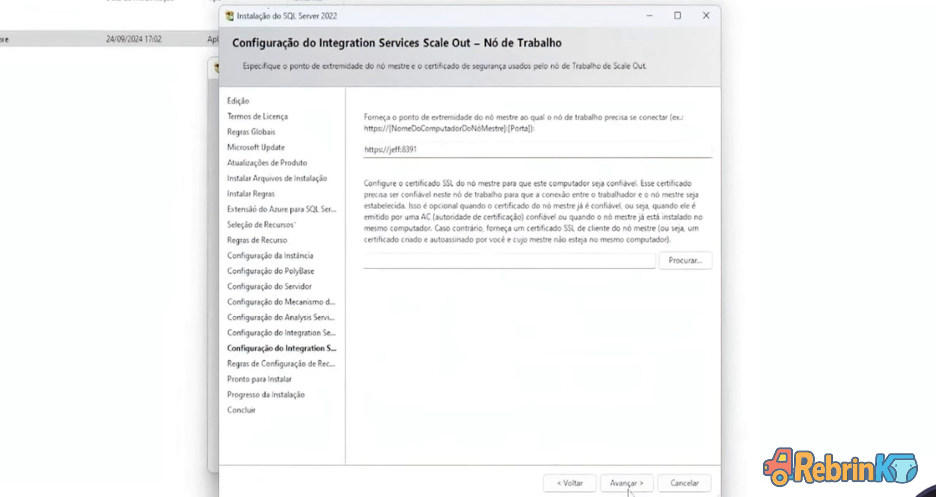
left_click(628, 487)
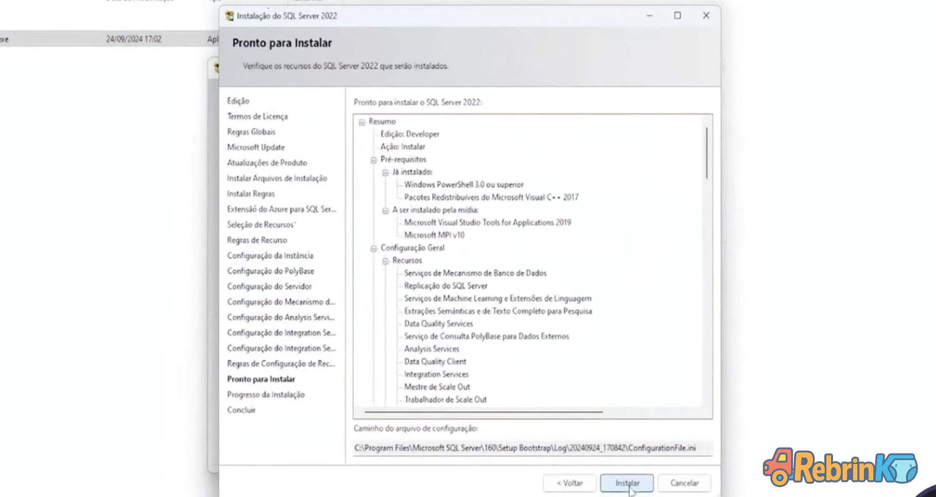
left_click(628, 483)
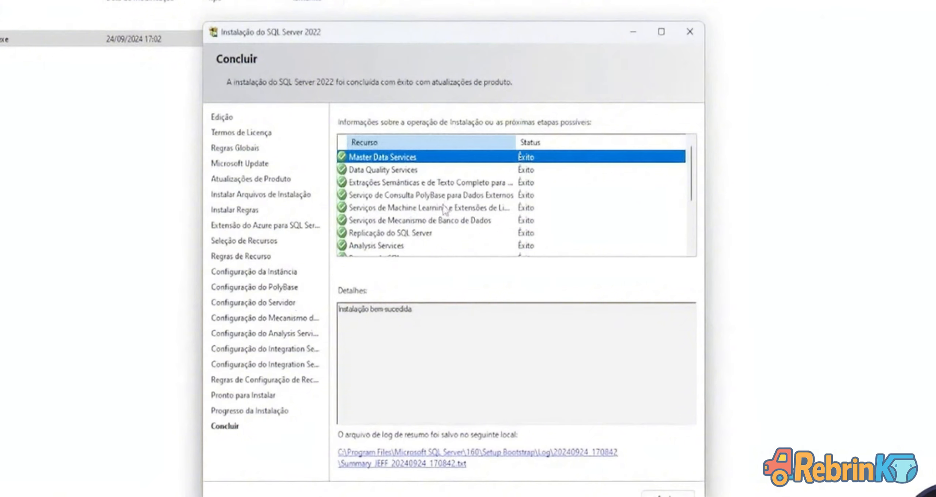
- Review the installation status of each feature and close the completed setup wizard
scroll(464, 208, "down", 3)
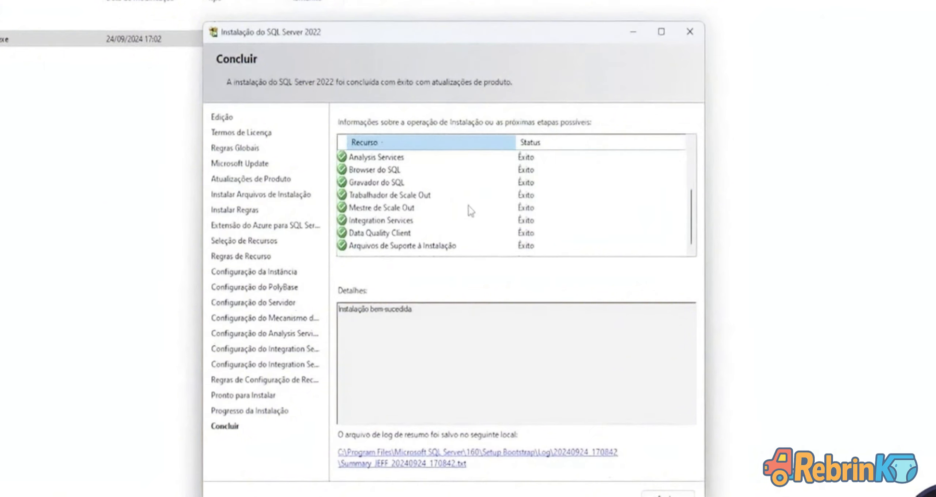
scroll(439, 214, "up", 3)
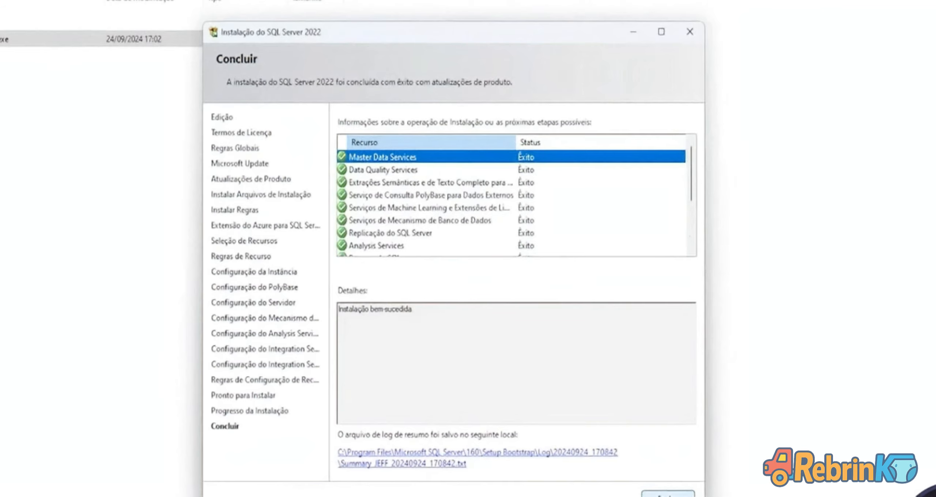
left_click(668, 494)
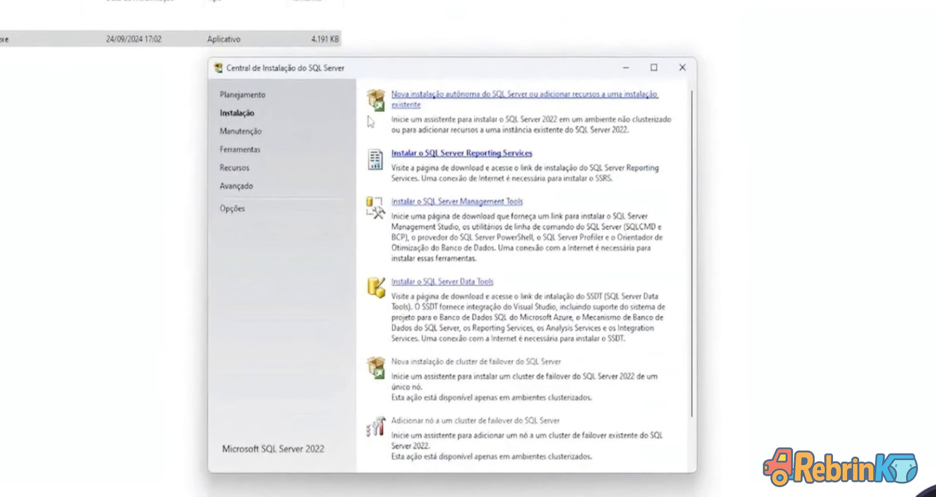
- Close the Central de Instalação do SQL Server to return to the Downloads folder
left_click_drag(427, 65, 446, 74)
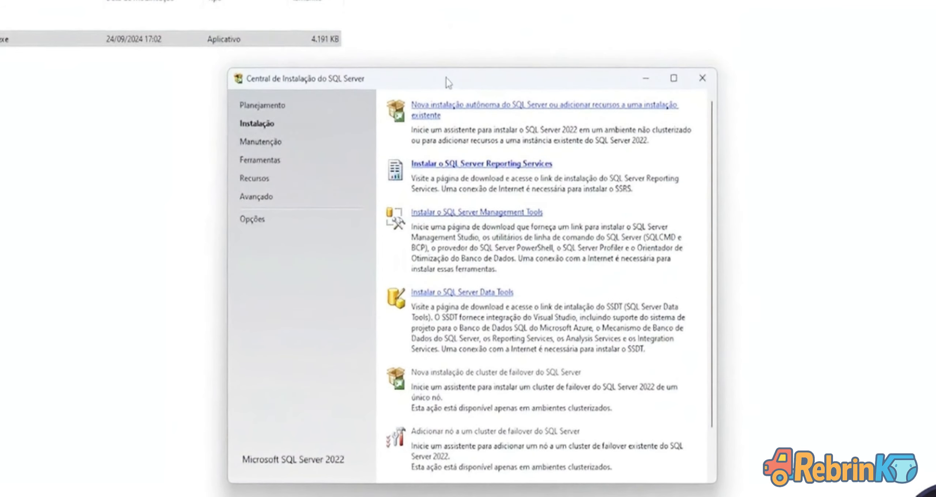
left_click(694, 86)
left_click(677, 169)
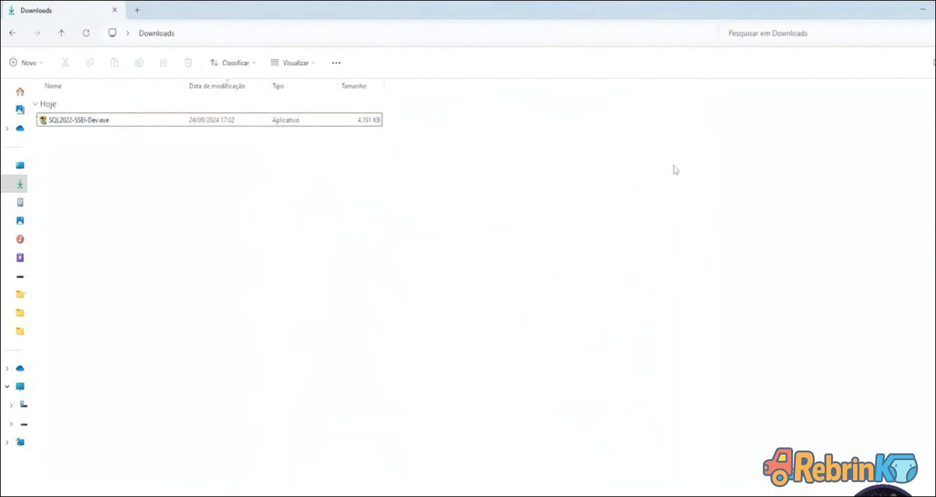